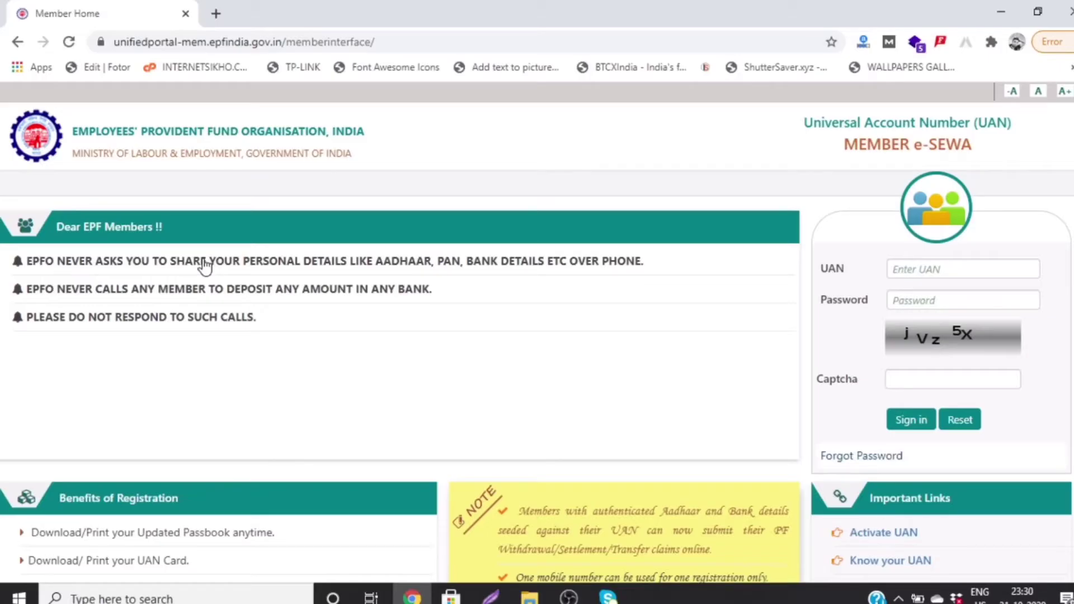
Open the Forgot Password form and enter the member's UAN and the displayed captcha text
click(859, 461)
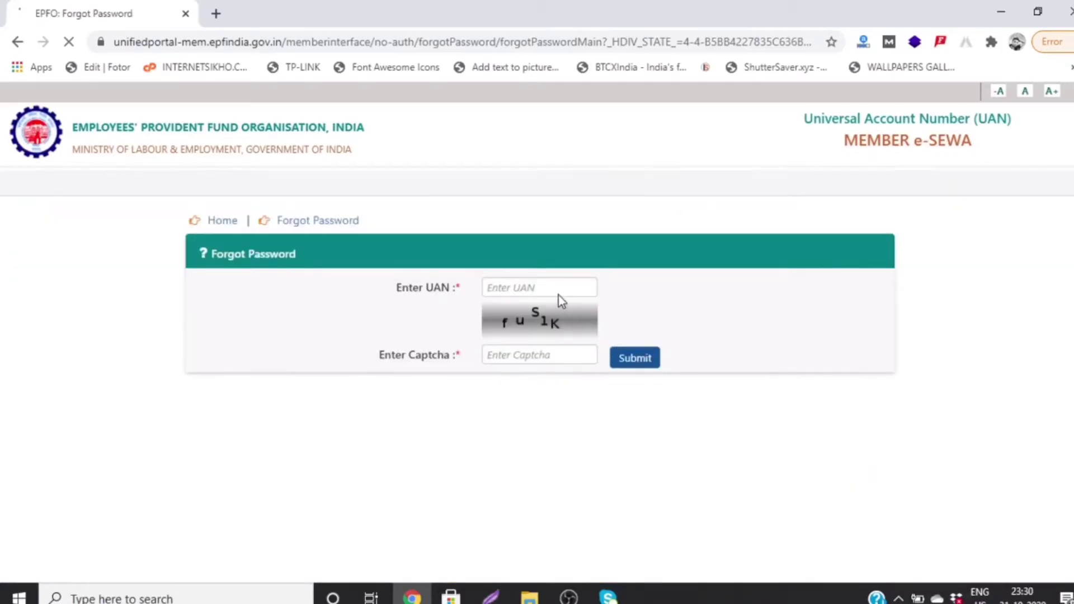
click(556, 288)
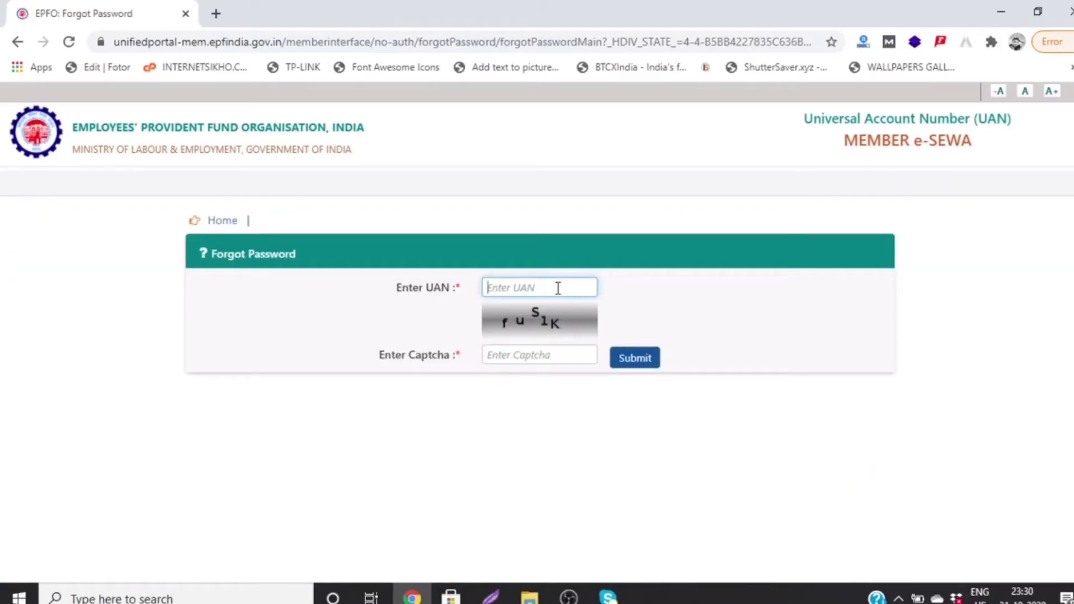
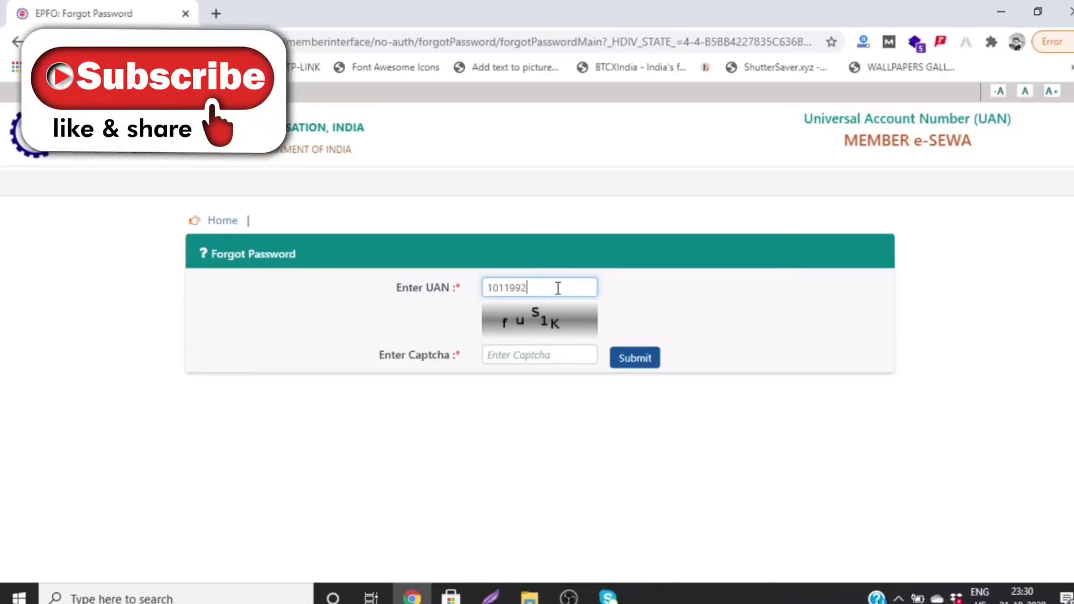
click(505, 355)
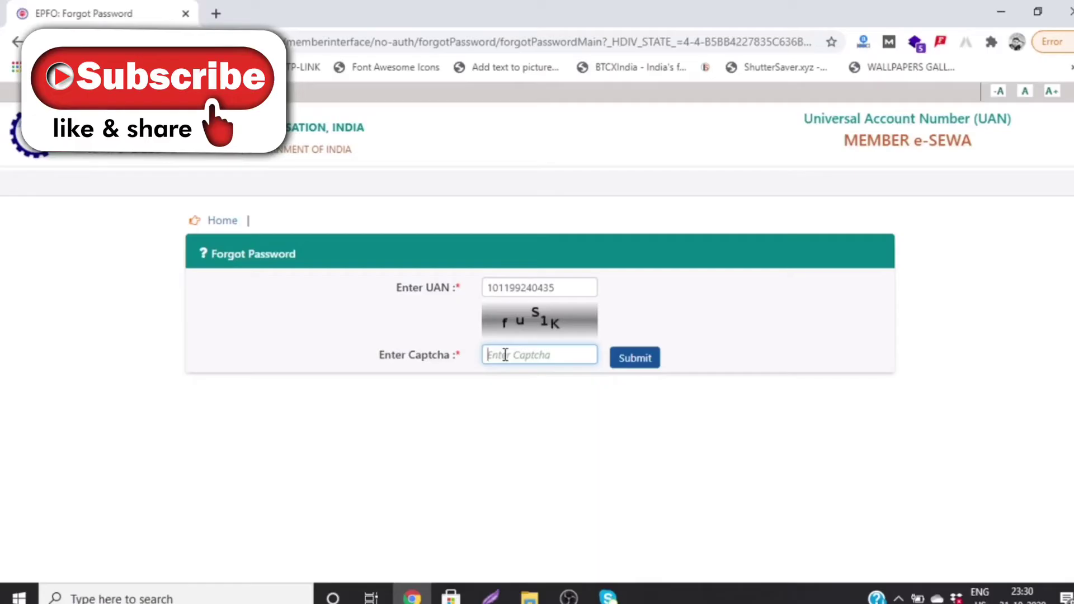
text(rus1K)
Submit the form and, after 'Enter Valid Captcha', replace the captcha with the newly shown text
click(647, 360)
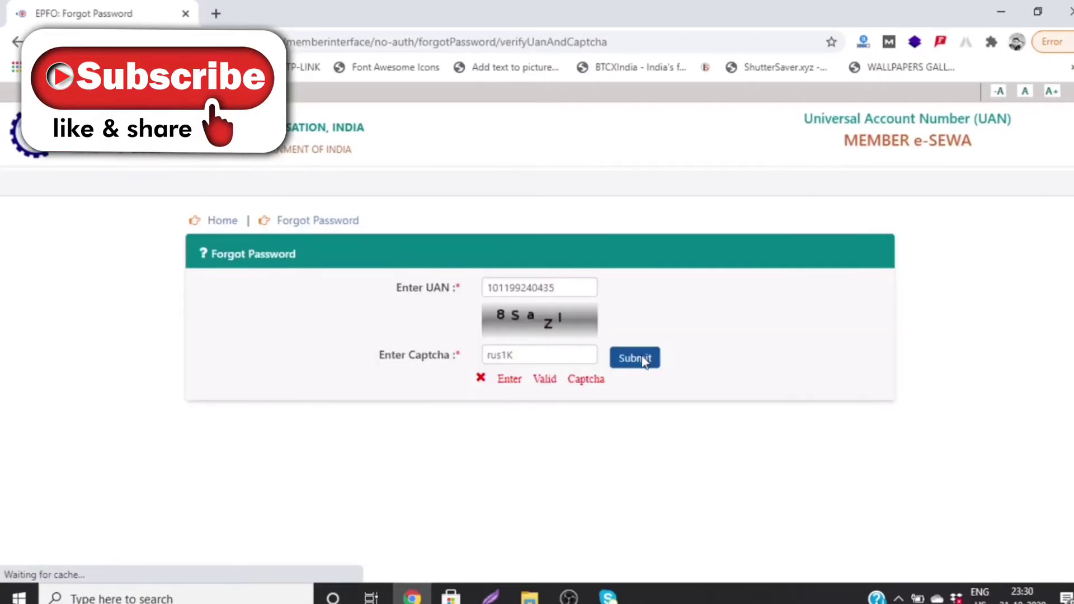
click(536, 353)
key(BackSpace)
key(BackSpace)
key(BackSpace)
key(BackSpace)
key(BackSpace)
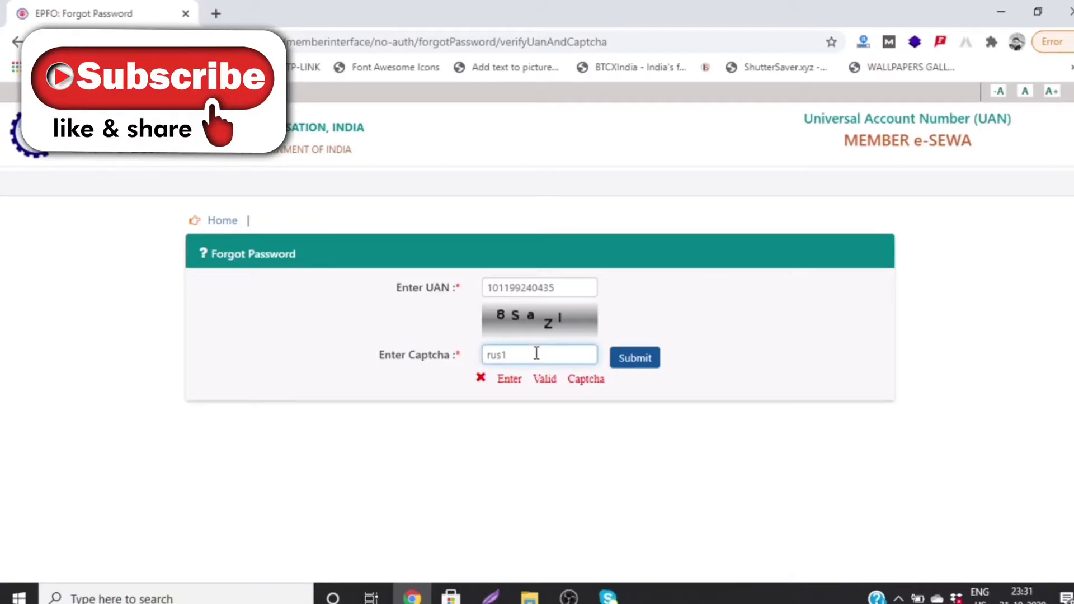
text(8s)
key(BackSpace)
key(BackSpace)
text(8S)
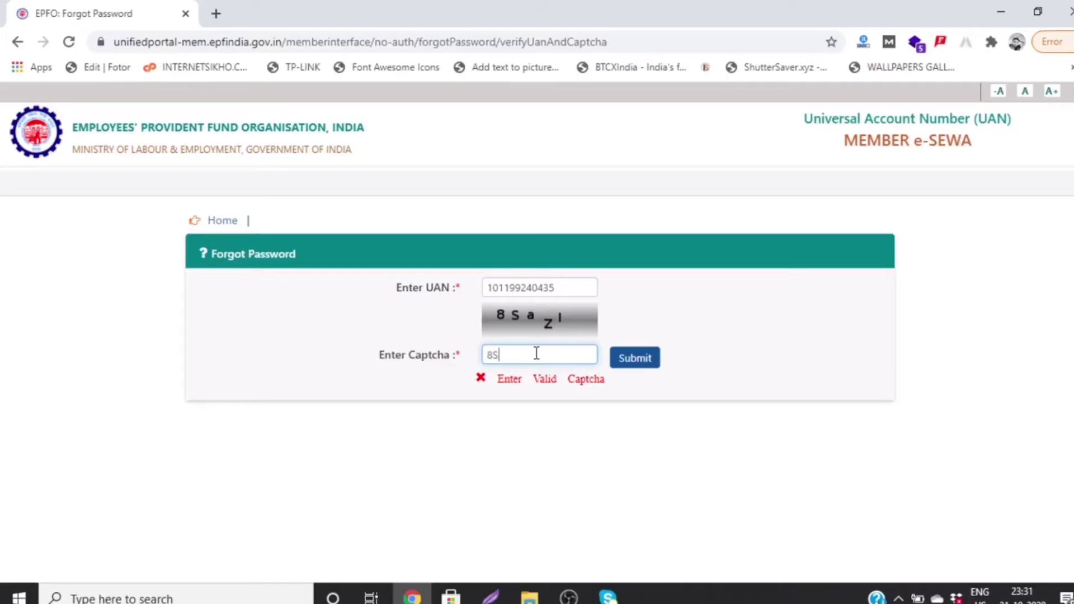
text(aZl)
Resubmit, then retype the next captcha after another rejection, removing the duplicated extra letter
click(637, 362)
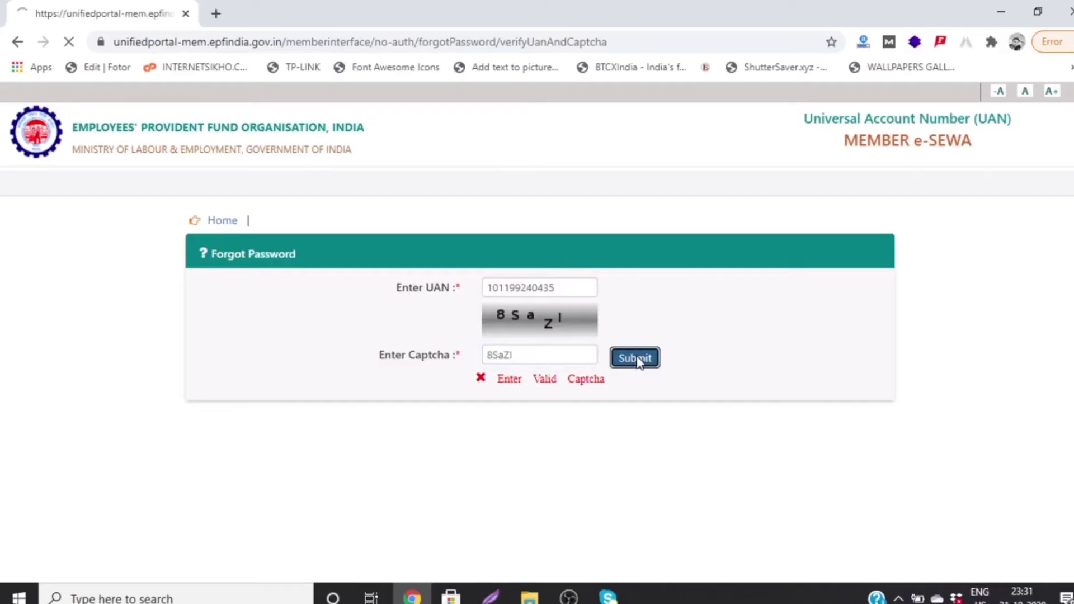
click(563, 354)
key(BackSpace)
key(BackSpace)
key(BackSpace)
key(BackSpace)
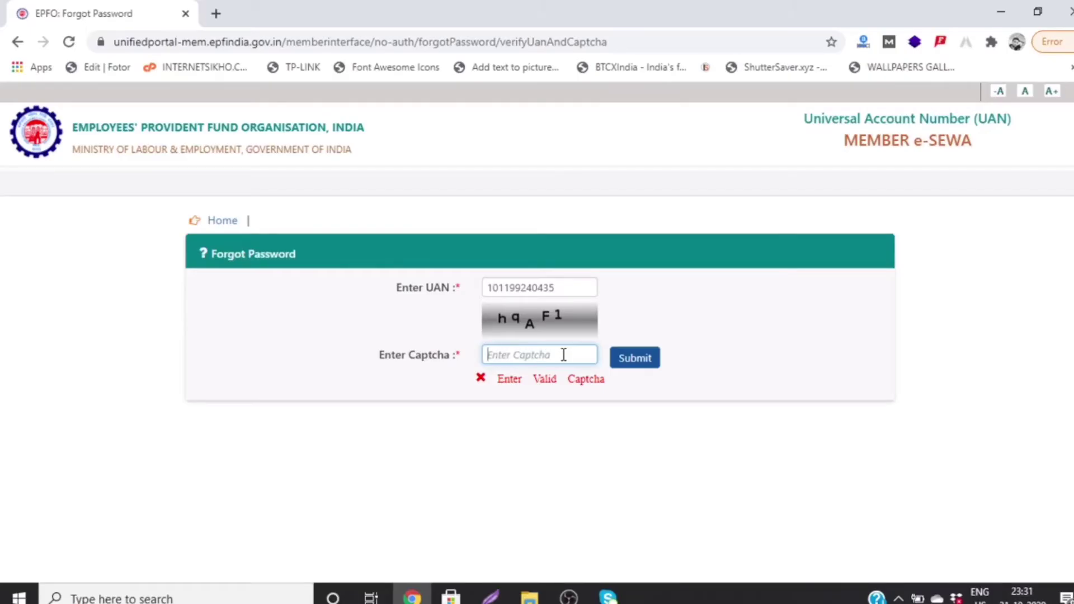
text(hhqAF1)
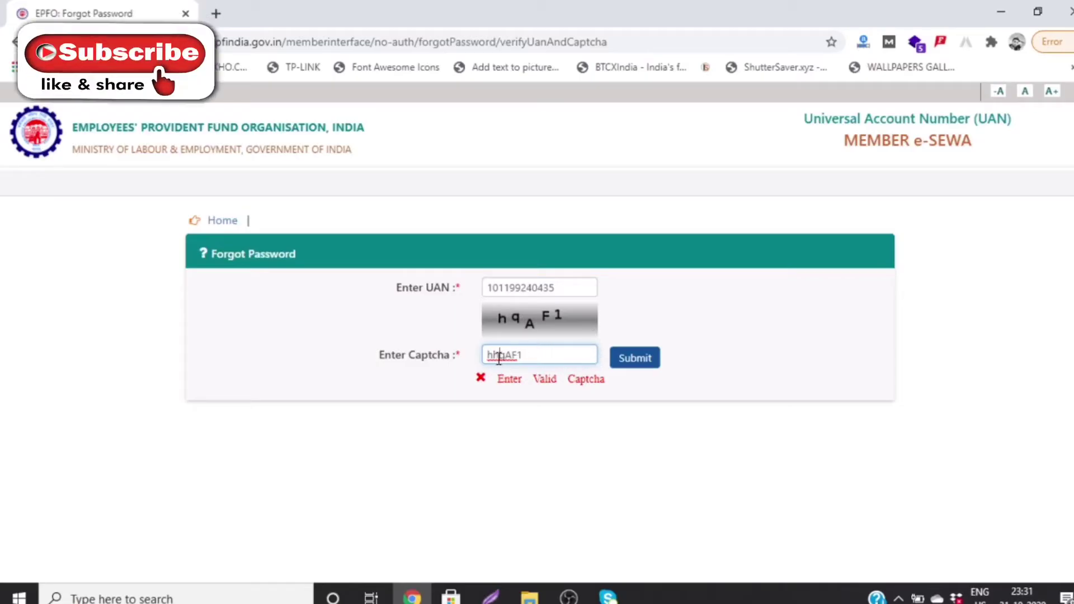
key(BackSpace)
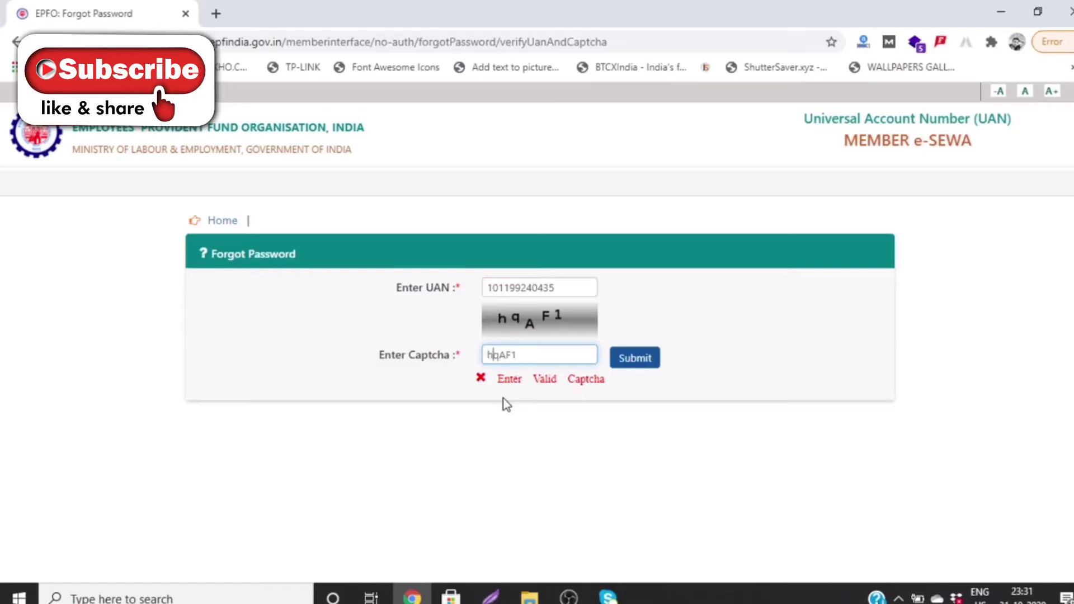
Submit the corrected captcha, check the registered mobile number, and confirm sending the OTP
click(641, 369)
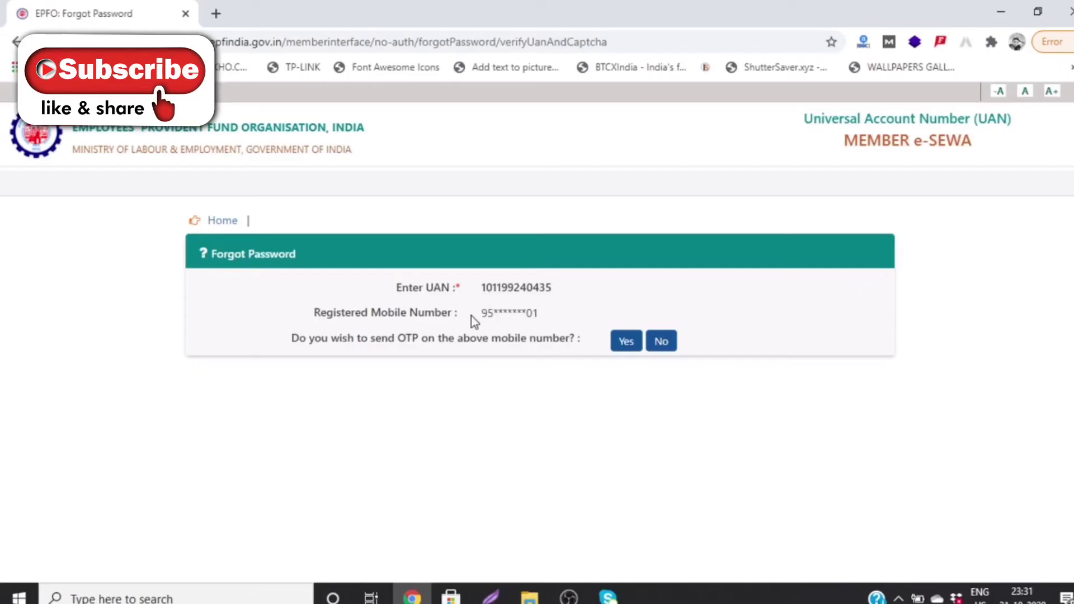
drag(473, 321, 534, 314)
click(559, 316)
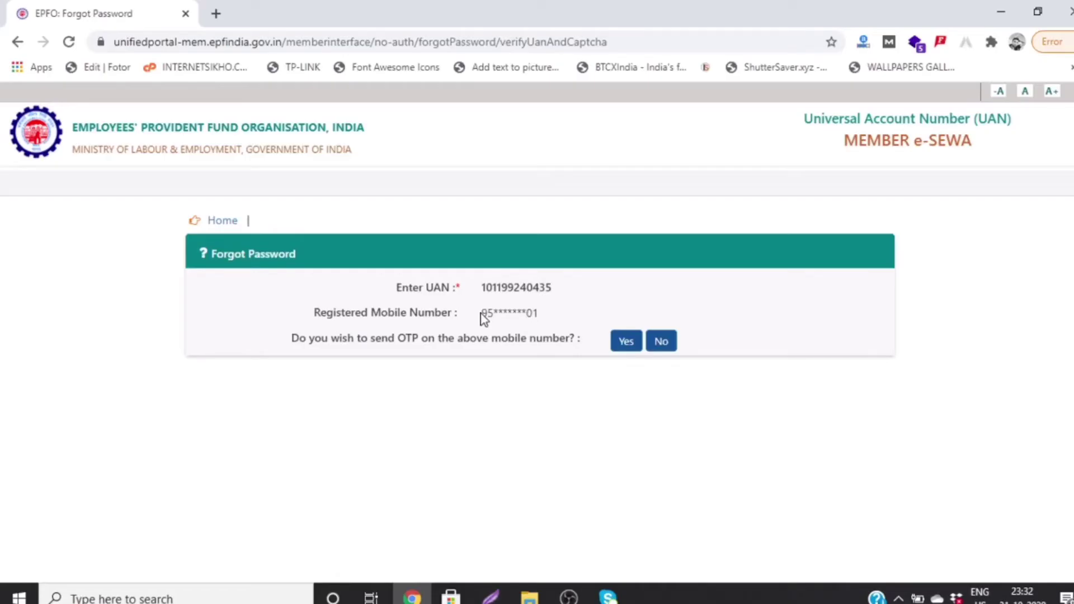
click(624, 343)
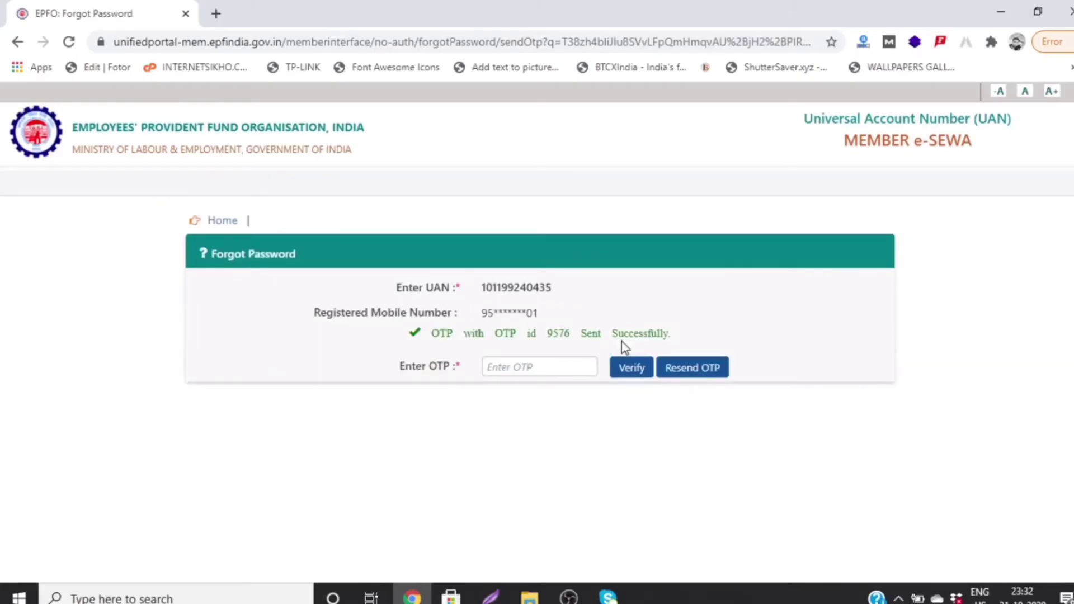
click(553, 367)
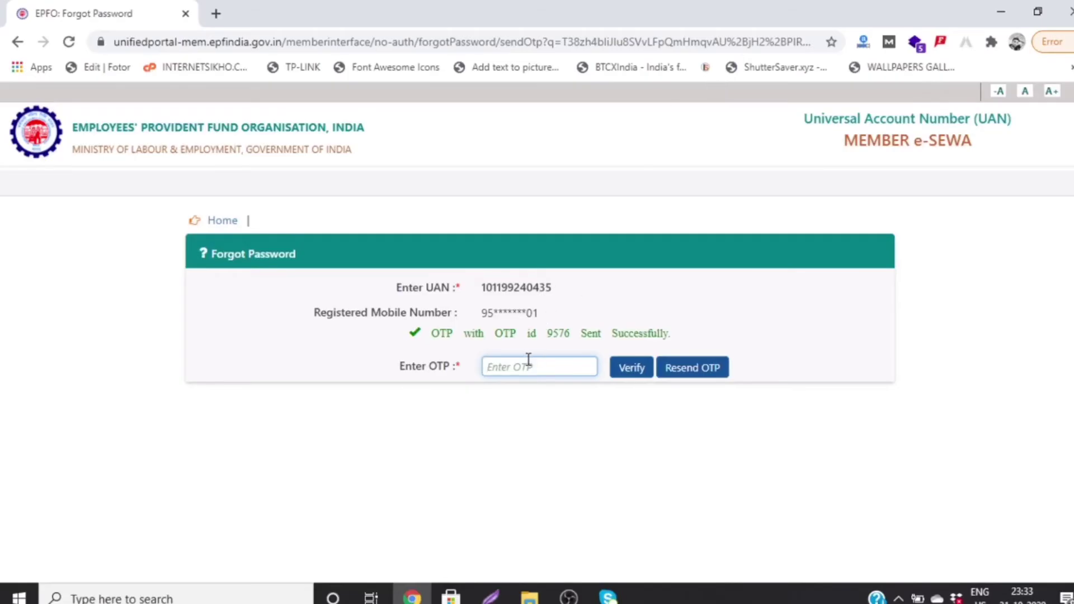
Highlight the OTP id in the sent confirmation, then enter the four-digit OTP from the SMS
drag(437, 338, 578, 335)
click(567, 330)
click(595, 331)
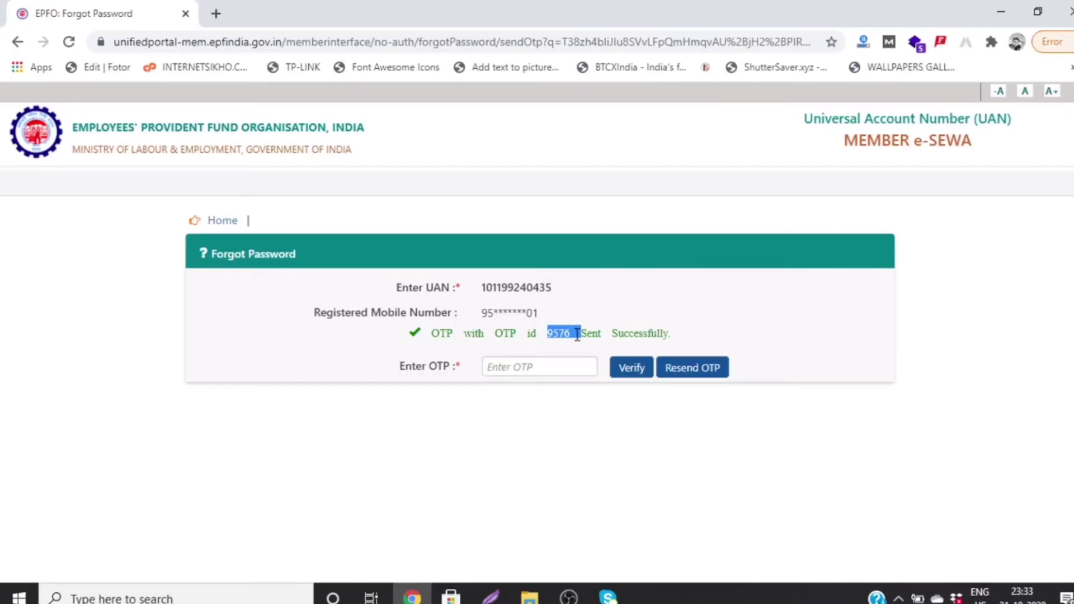
click(593, 331)
drag(538, 333, 574, 332)
click(574, 332)
click(511, 365)
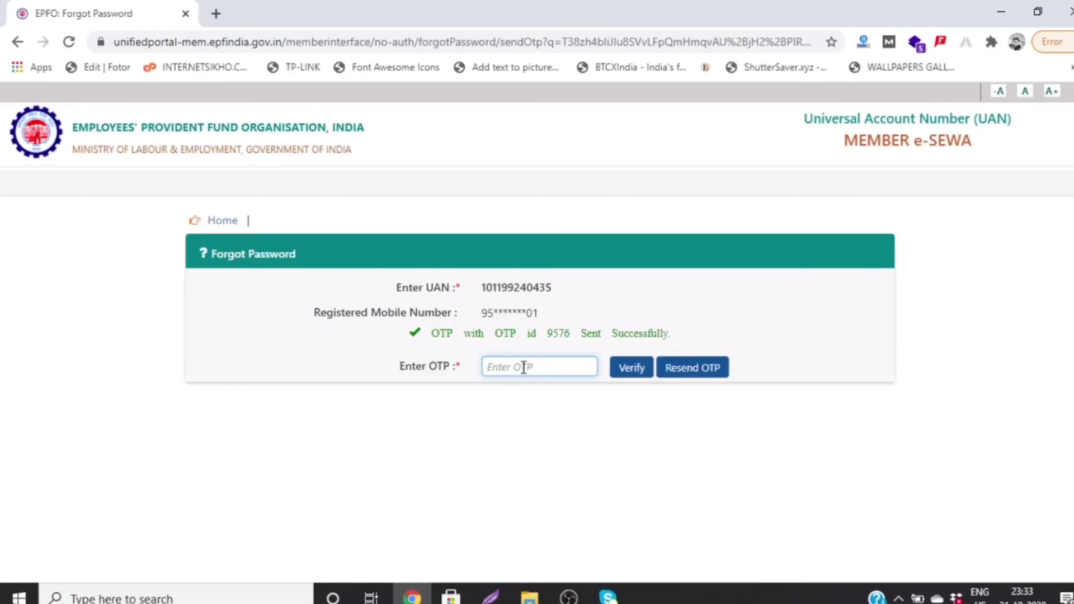
text(••••)
Verify the entered OTP and highlight the UAN shown on the reset form
click(631, 371)
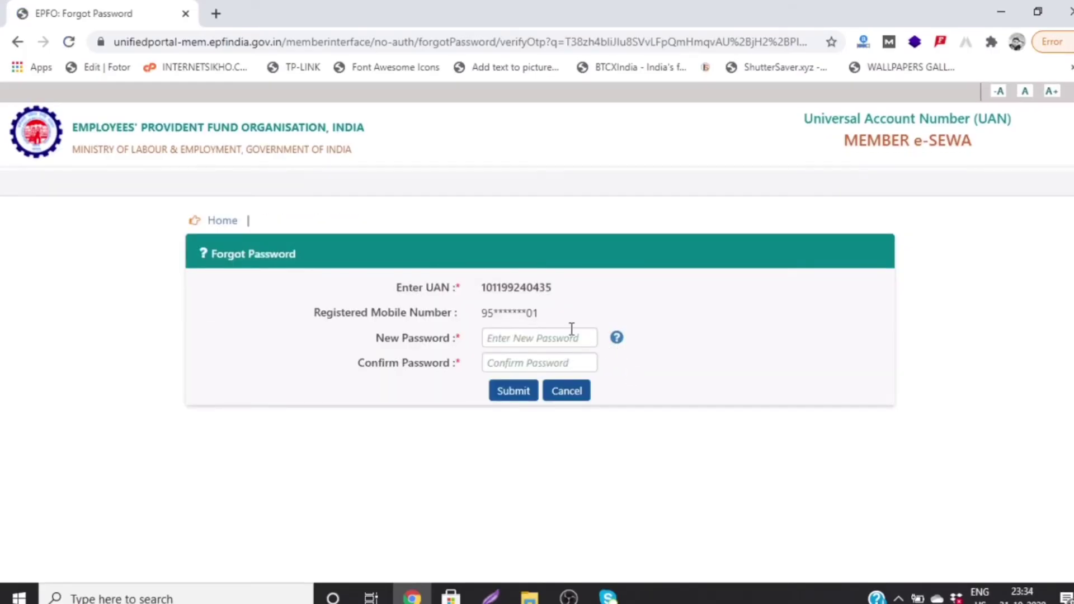
drag(479, 287, 556, 285)
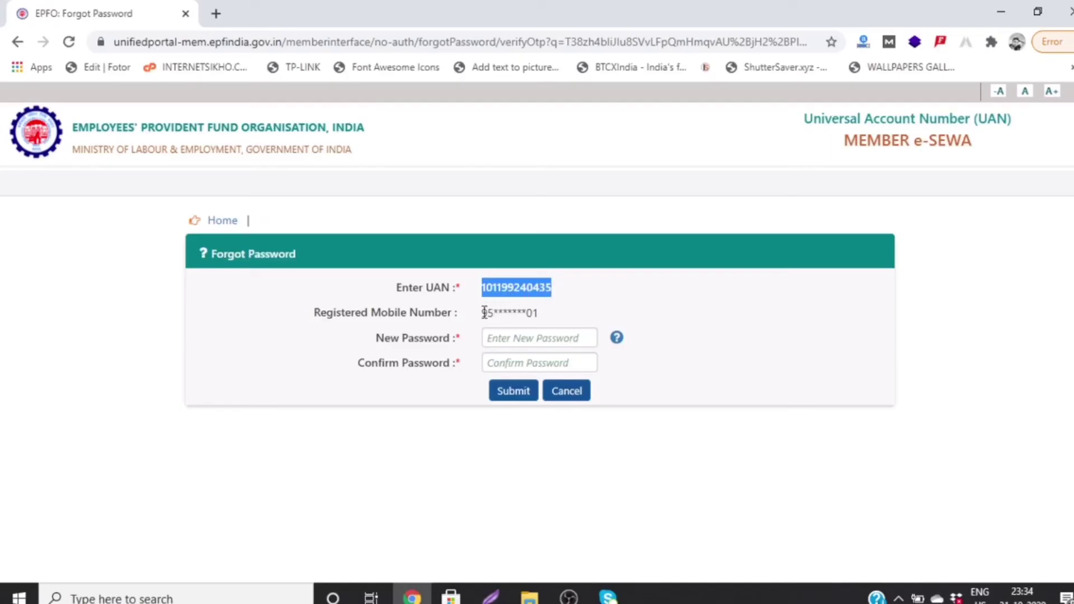
click(550, 313)
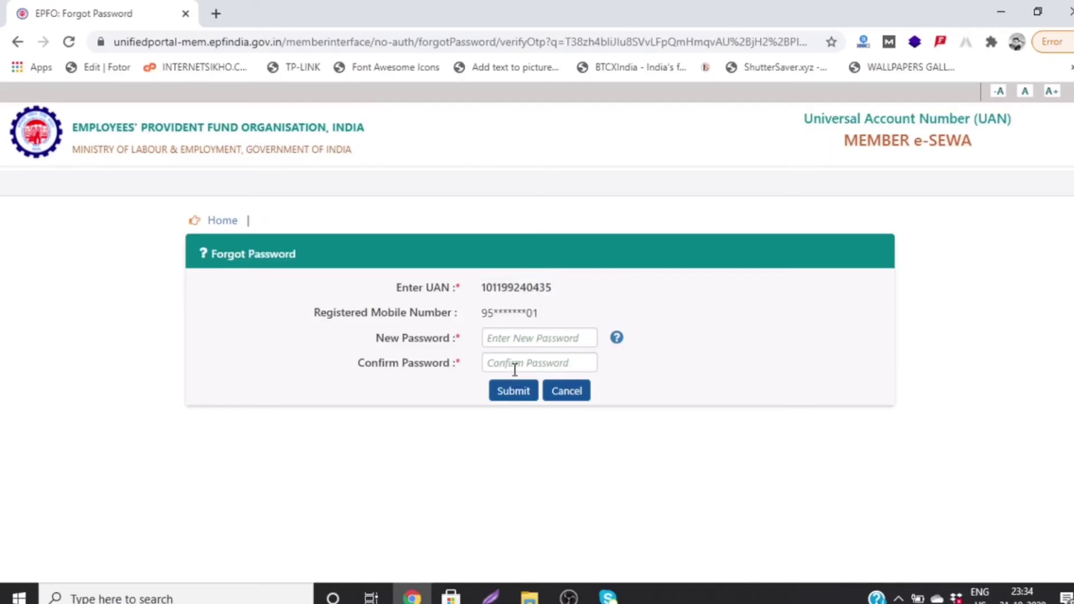
Enter the new password in New Password and repeat it in Confirm Password
click(532, 339)
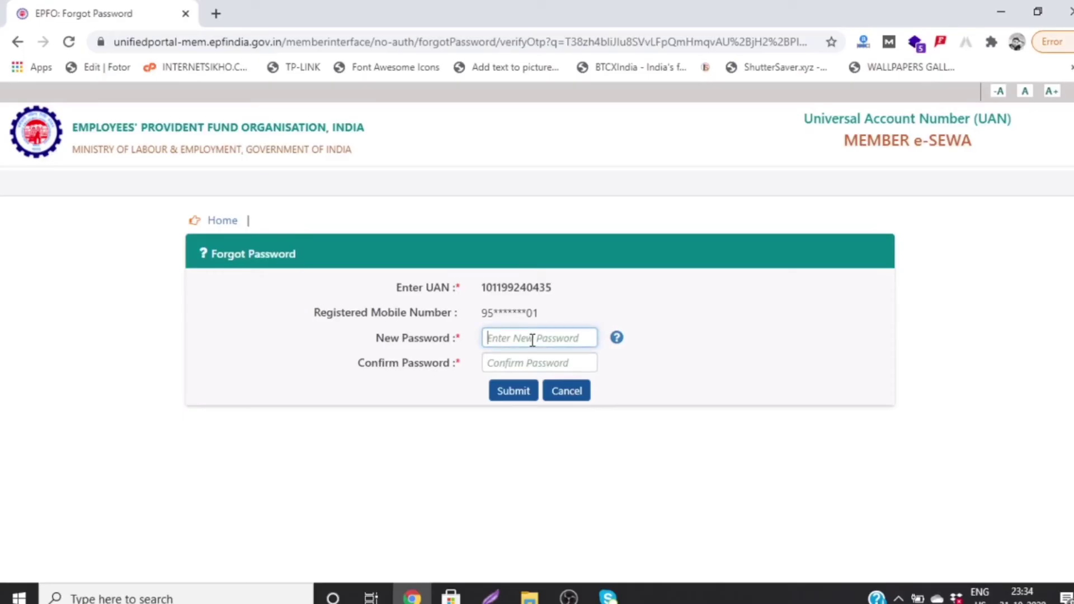
text(••••••••••)
click(532, 362)
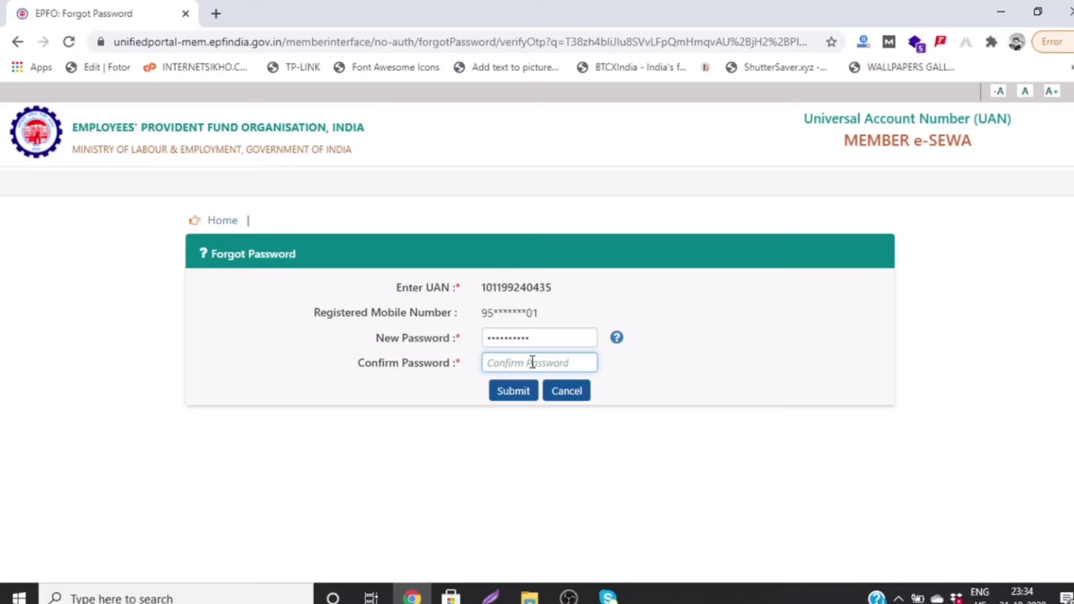
text(••••••••••)
Submit the new password, highlight the 'Password changed successfully' message, and follow the Login link
click(508, 399)
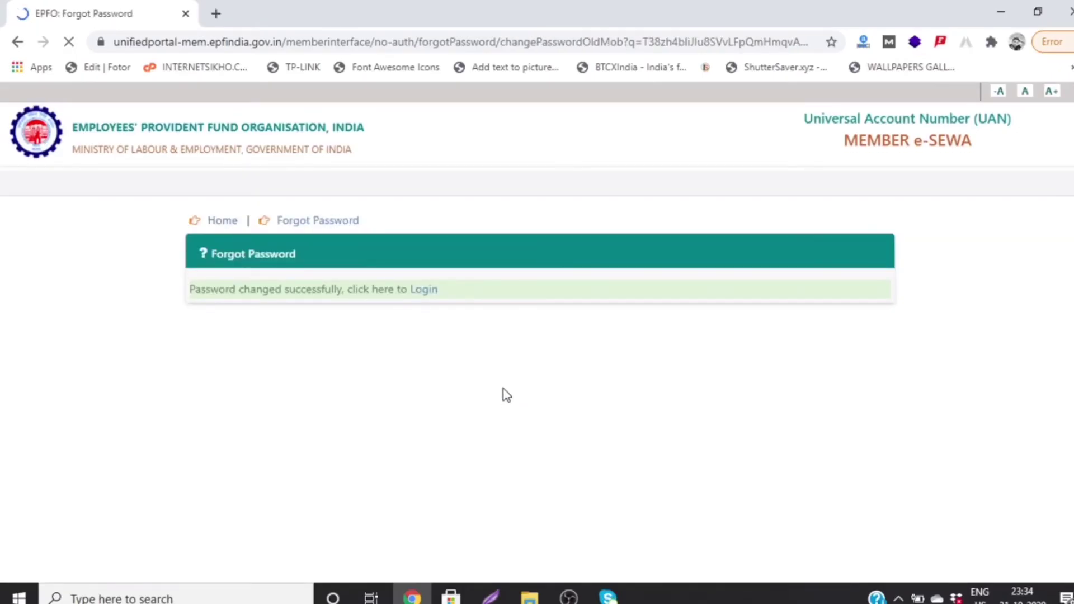
drag(195, 290, 349, 290)
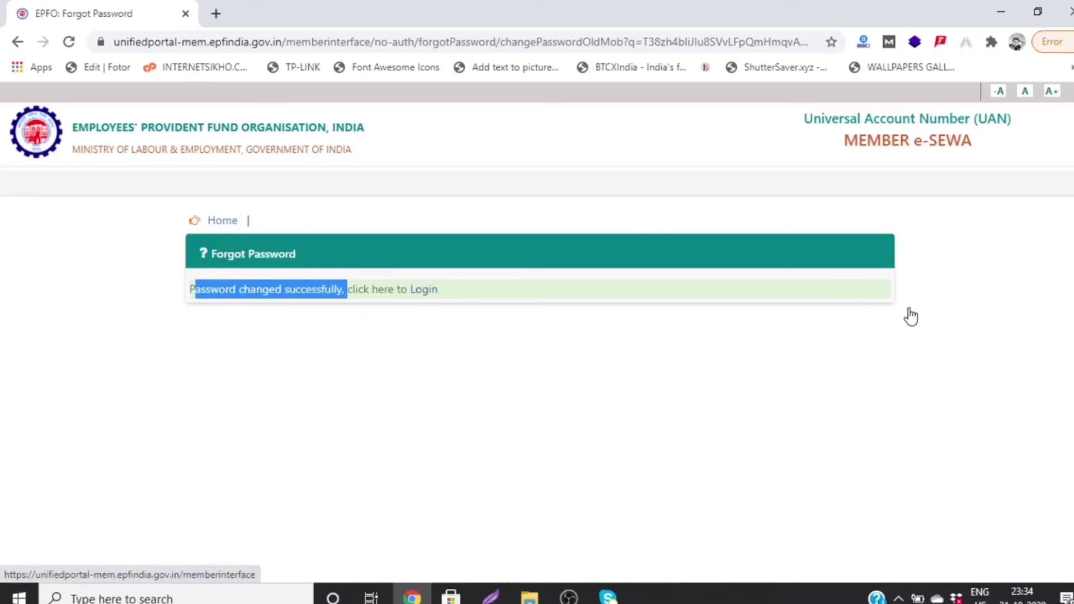
click(426, 290)
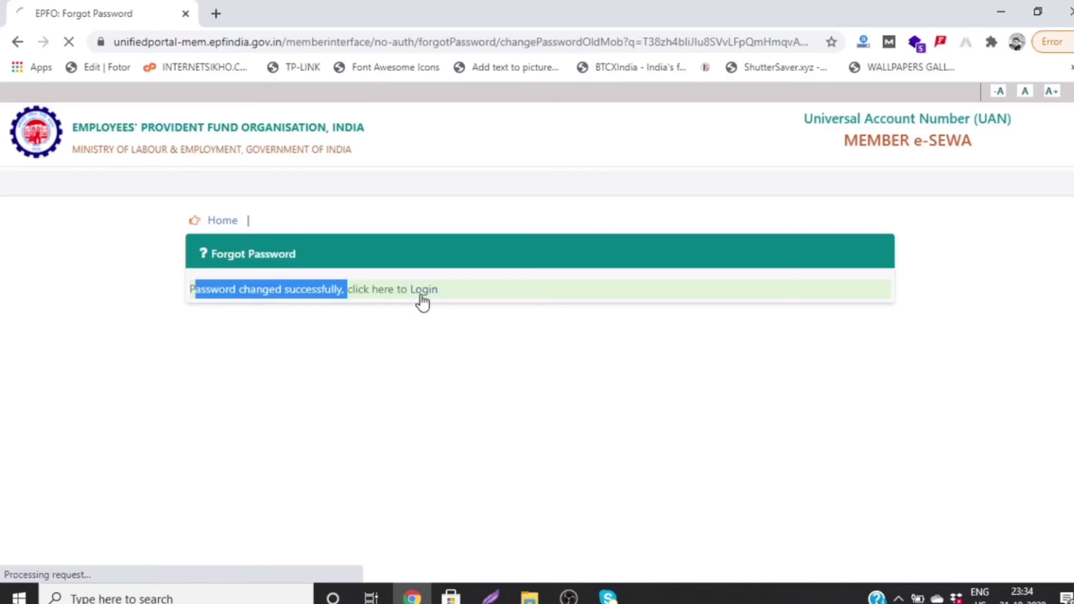